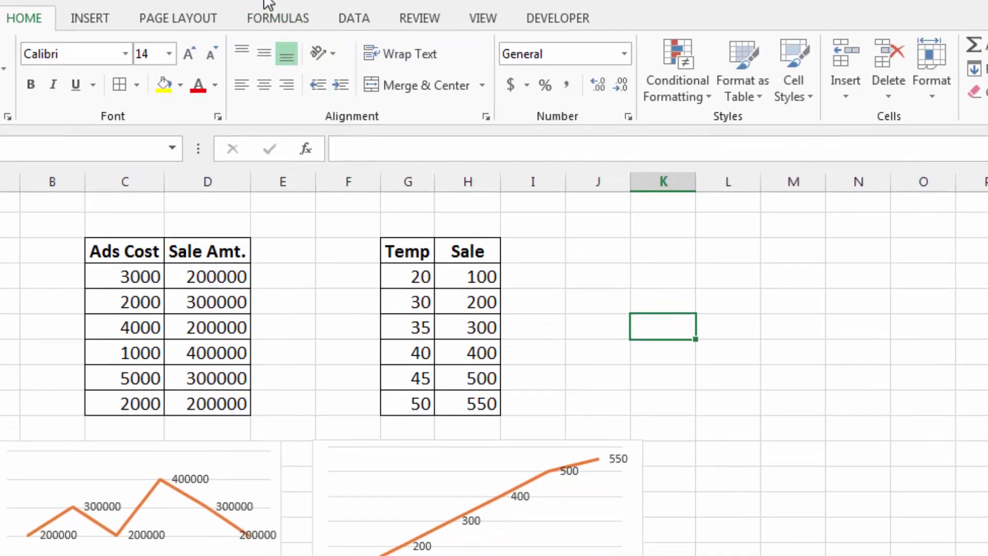
- Look through the statistical functions in the function library and read the description of CORREL
click(280, 18)
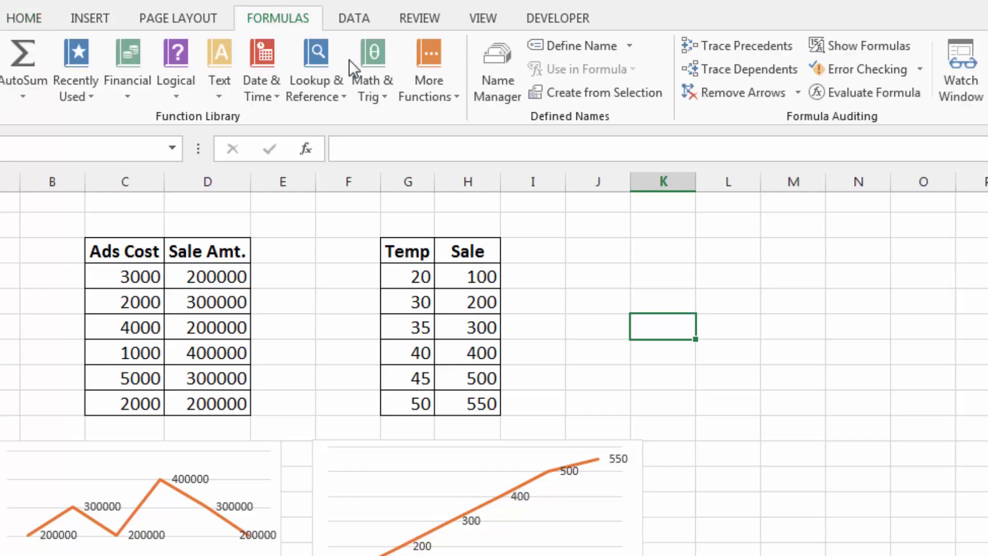
click(456, 98)
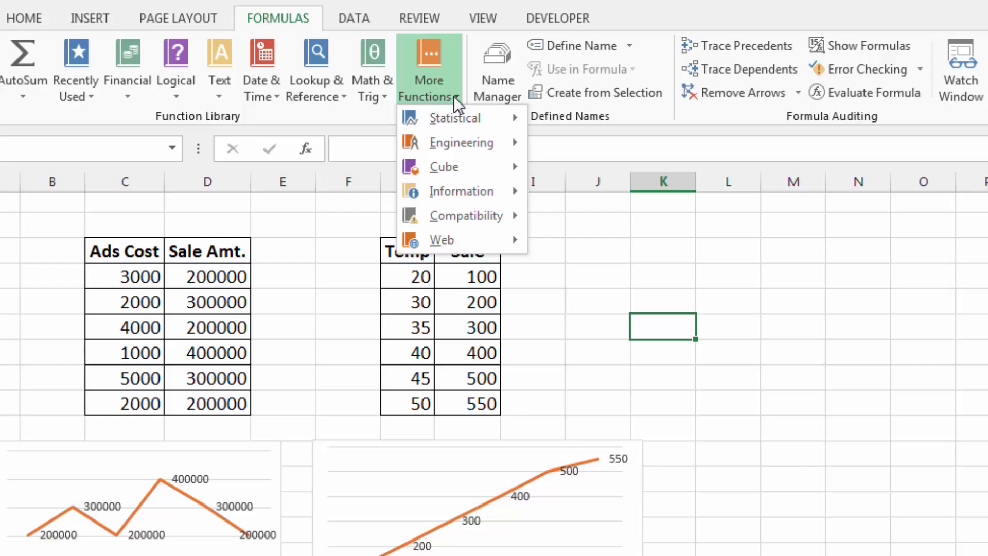
mouse_move(484, 114)
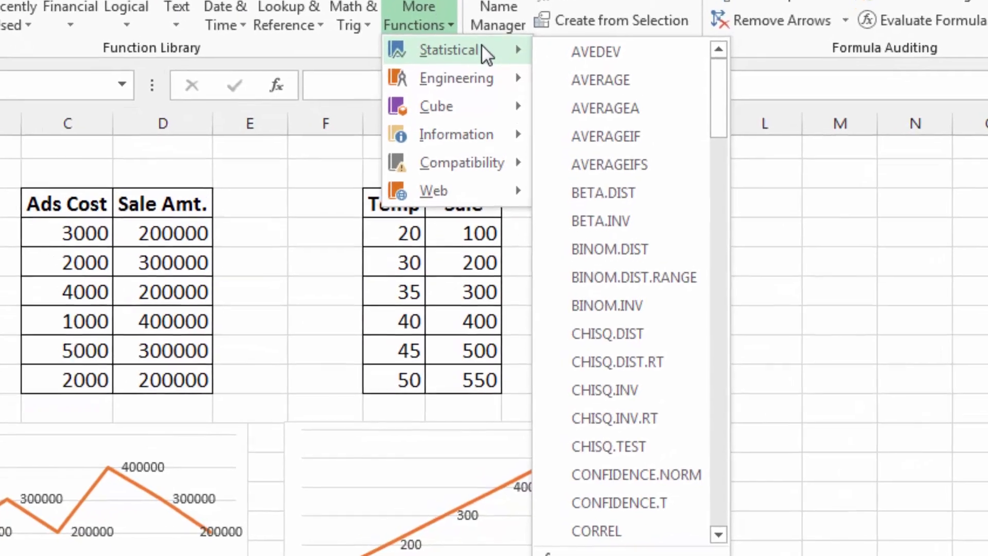
scroll(649, 358, down, 2)
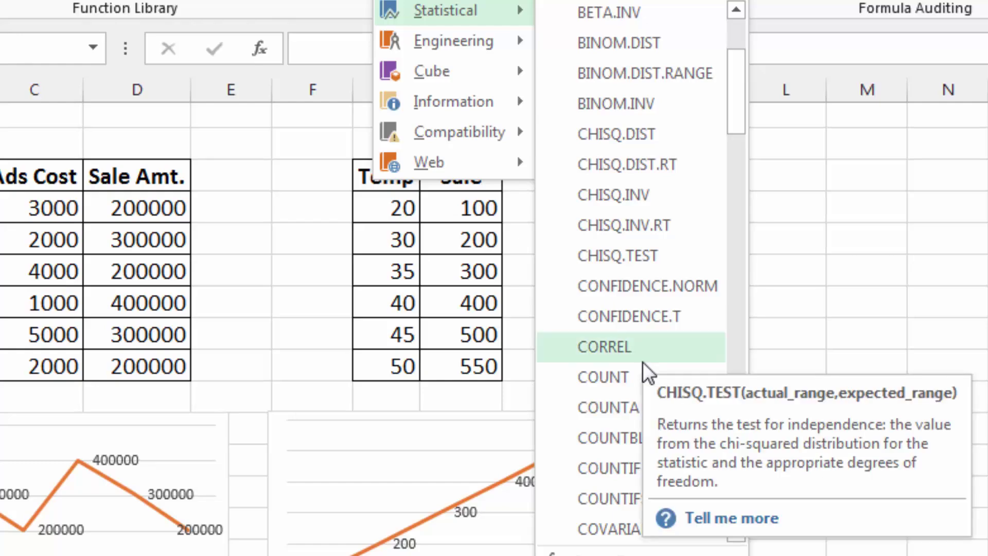
scroll(617, 373, down, 1)
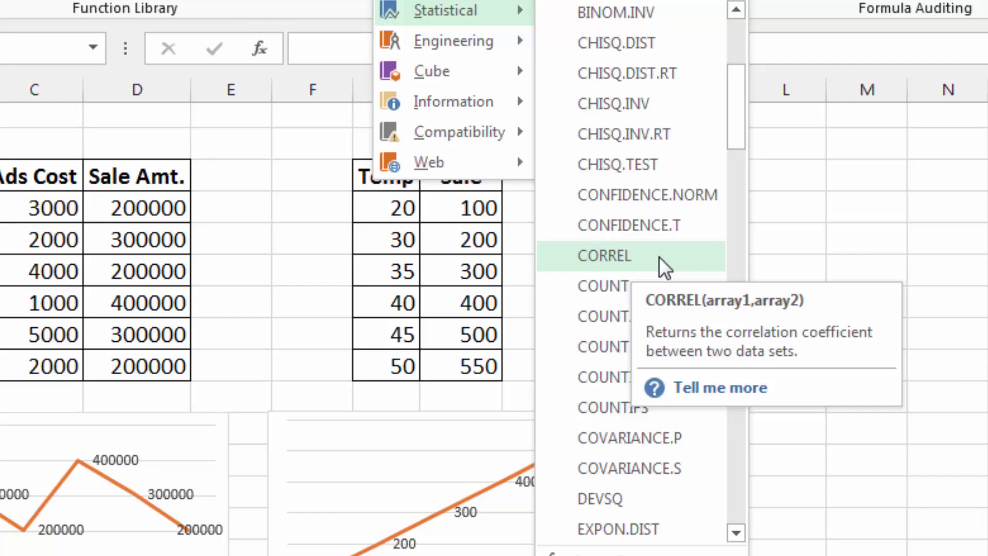
scroll(664, 266, down, 5)
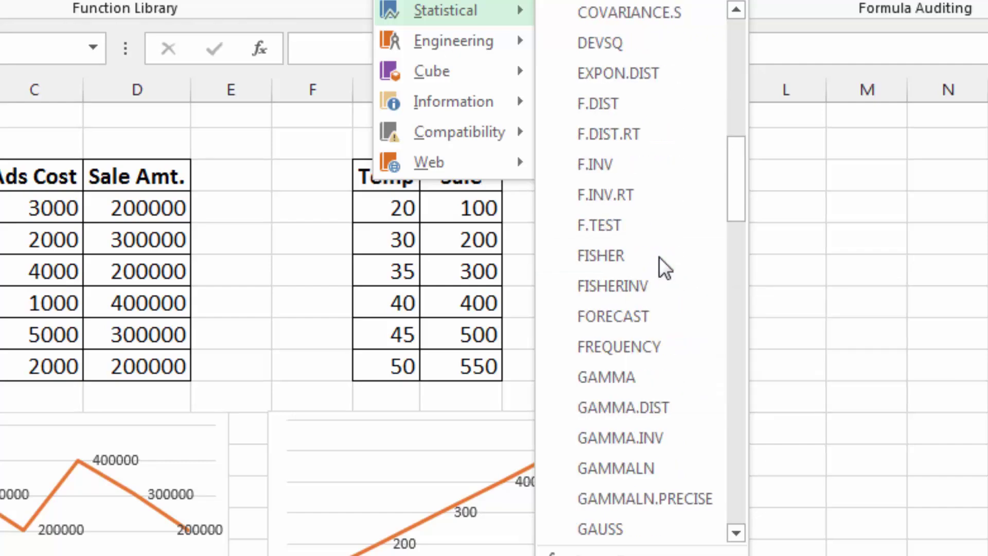
key(Escape)
key(Escape)
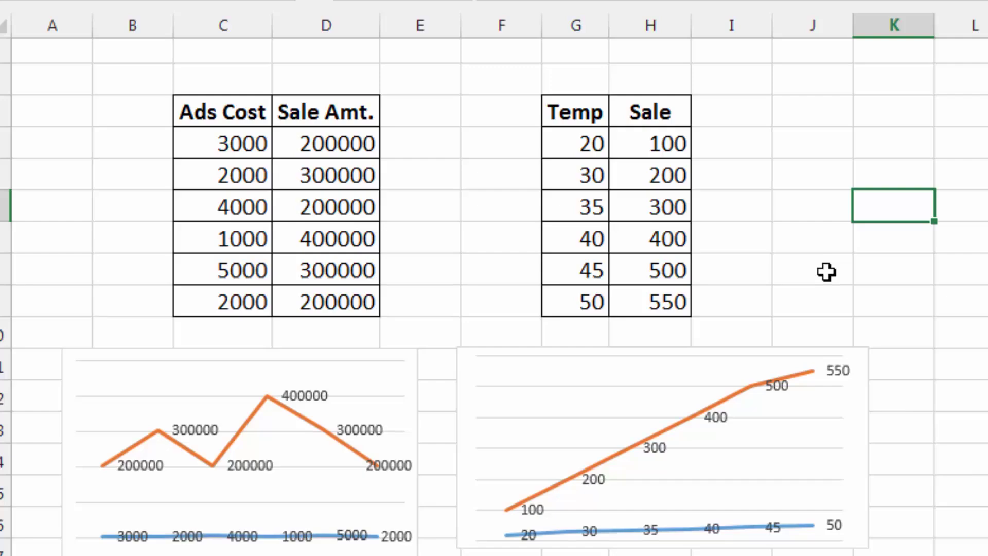
click(444, 123)
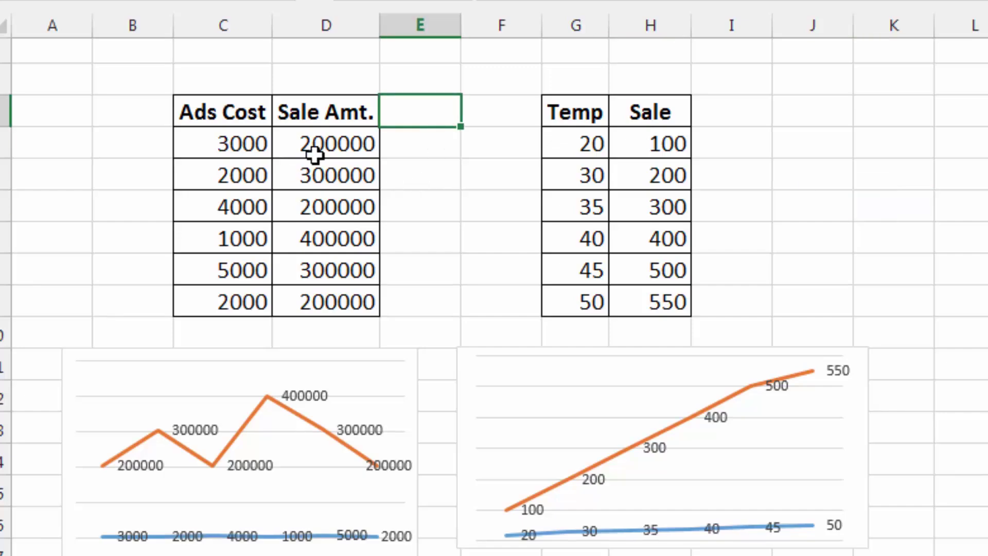
click(433, 180)
click(489, 183)
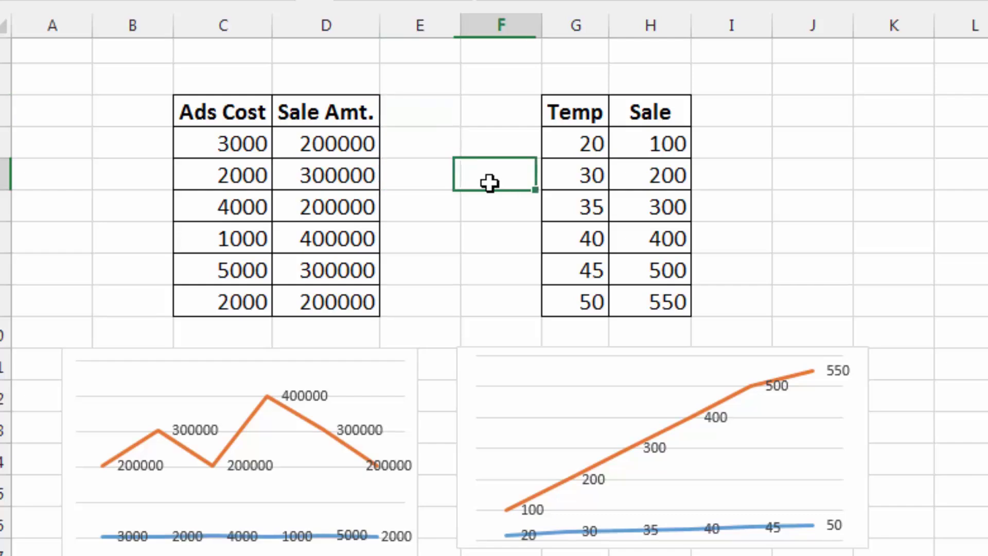
- Examine the Temp and Sale table row by row, comparing each temperature with its sale value
click(592, 116)
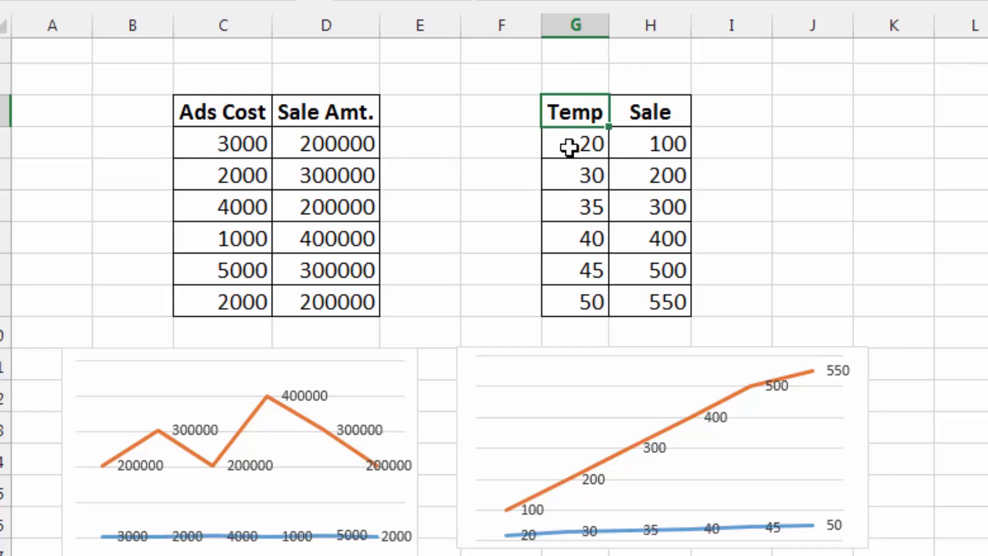
click(650, 148)
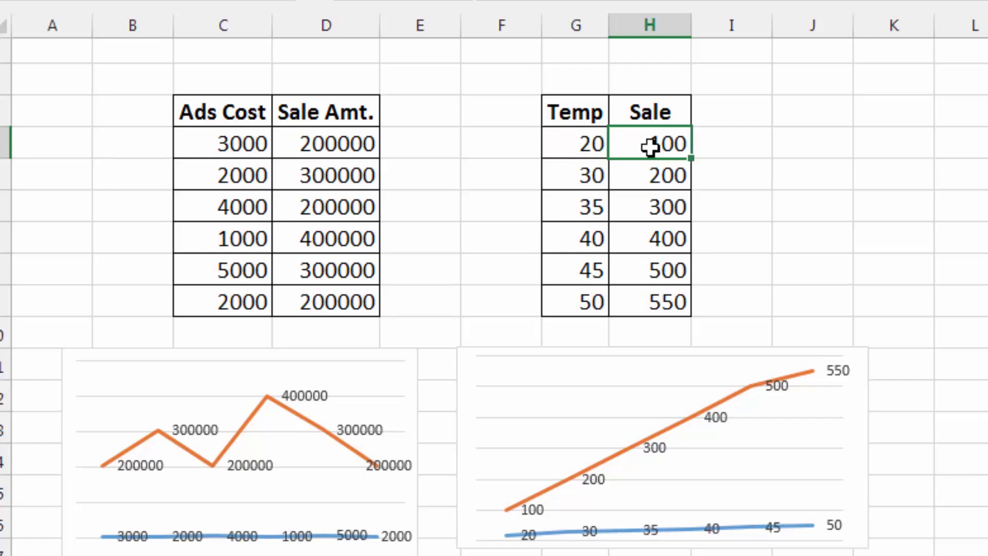
click(580, 172)
click(662, 175)
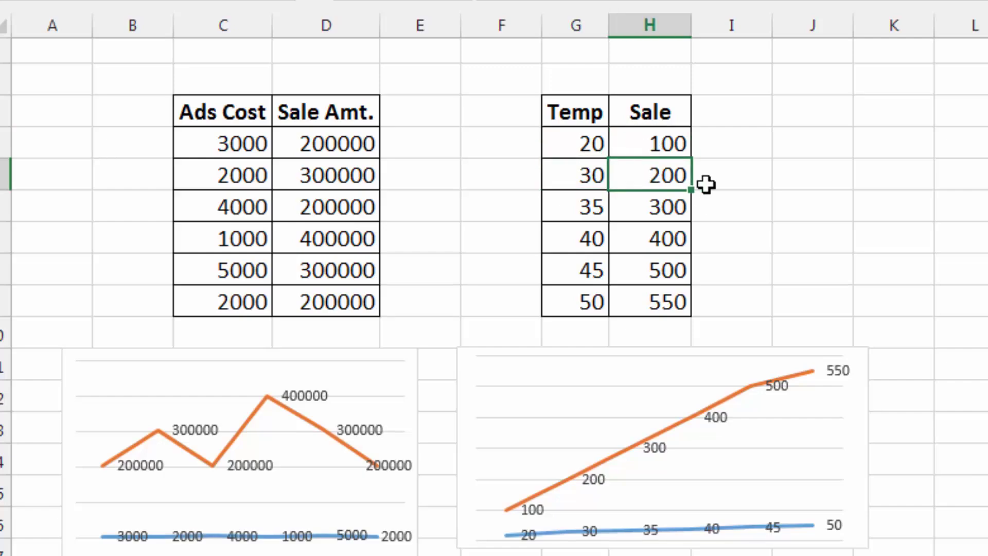
click(573, 201)
click(637, 203)
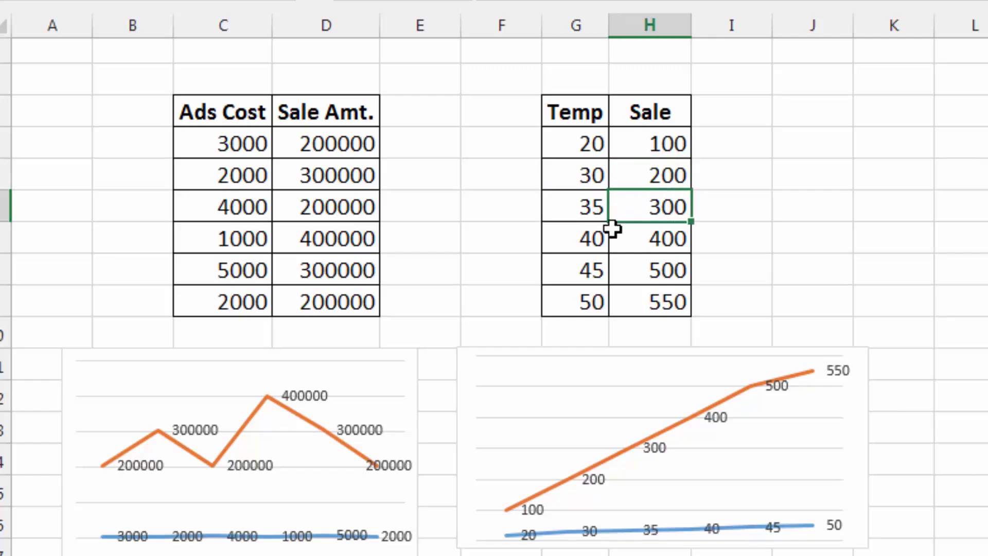
click(574, 231)
click(638, 239)
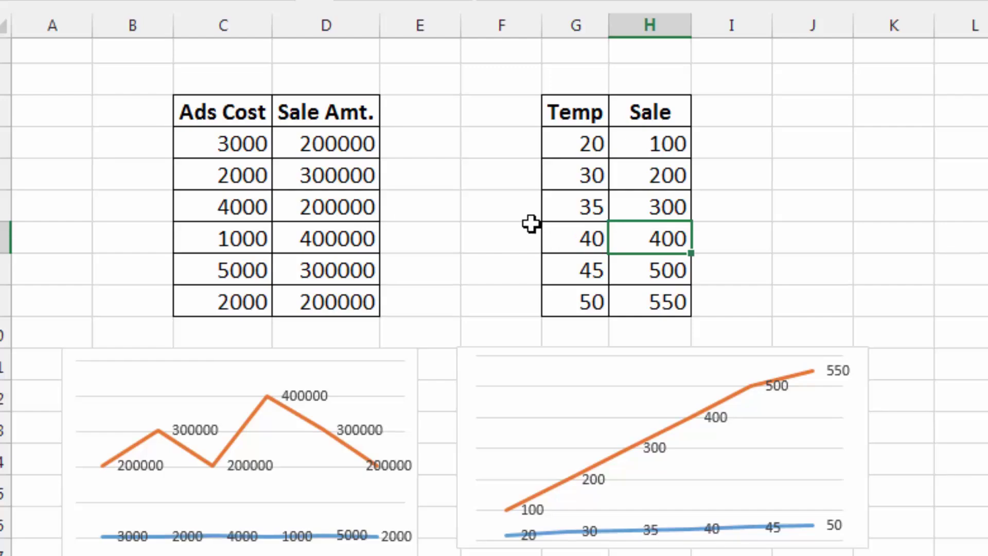
- Examine the Ads Cost and Sale Amt. table row by row, comparing each cost with its sale amount
click(262, 135)
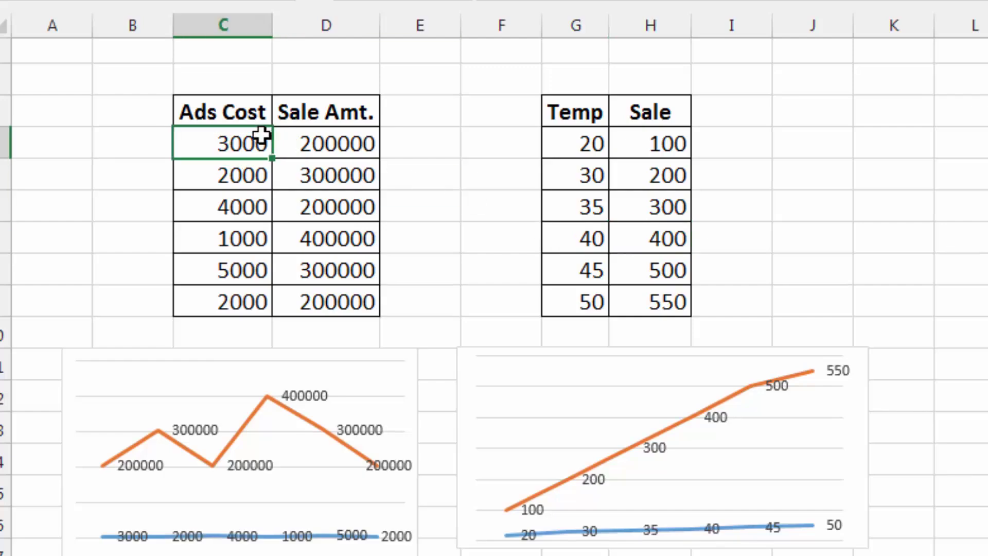
click(286, 140)
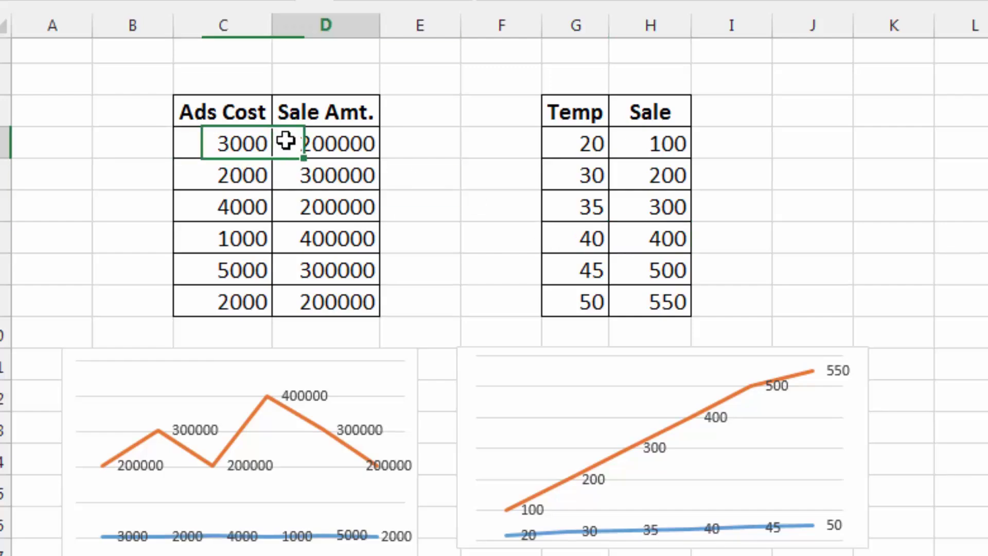
click(260, 177)
click(305, 175)
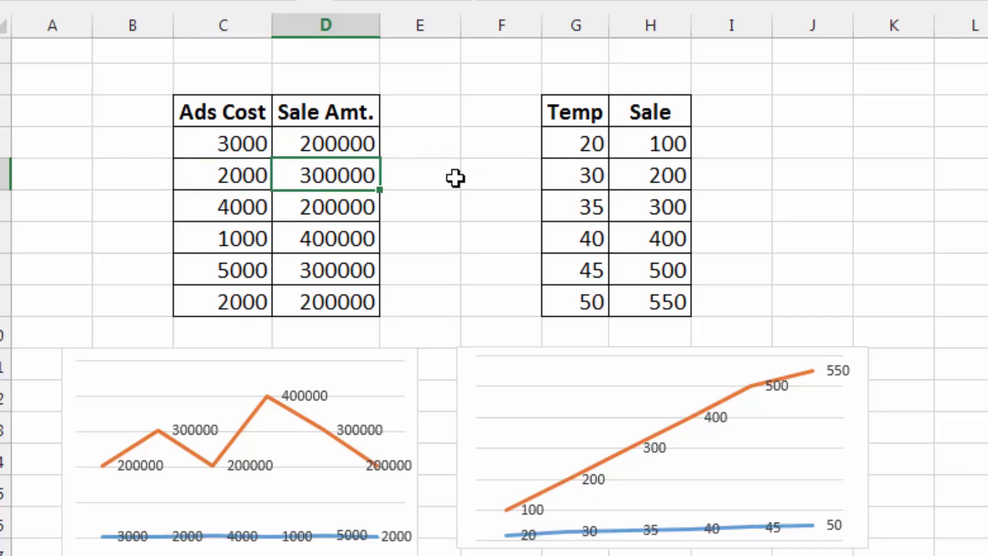
click(455, 179)
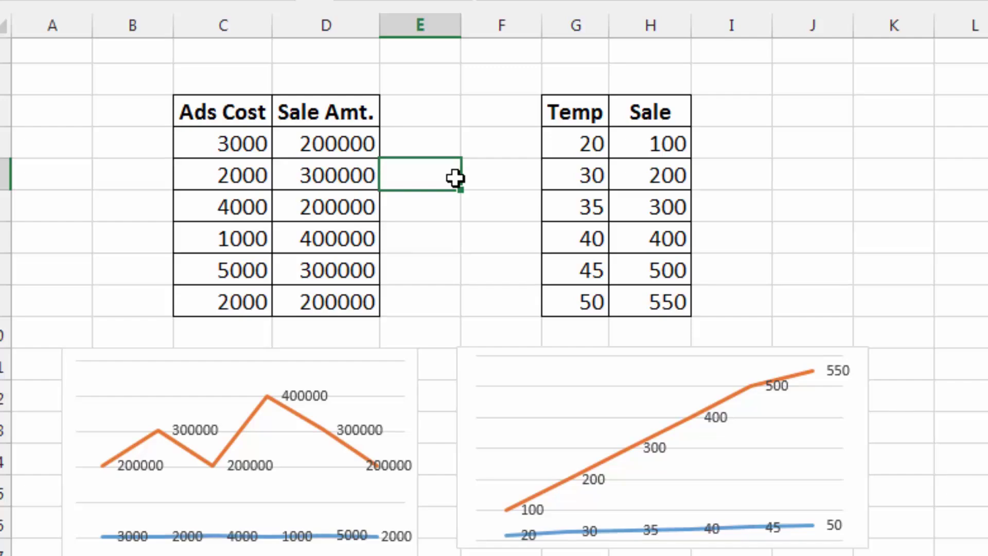
click(464, 200)
click(247, 205)
drag(247, 205, 314, 206)
drag(258, 239, 331, 242)
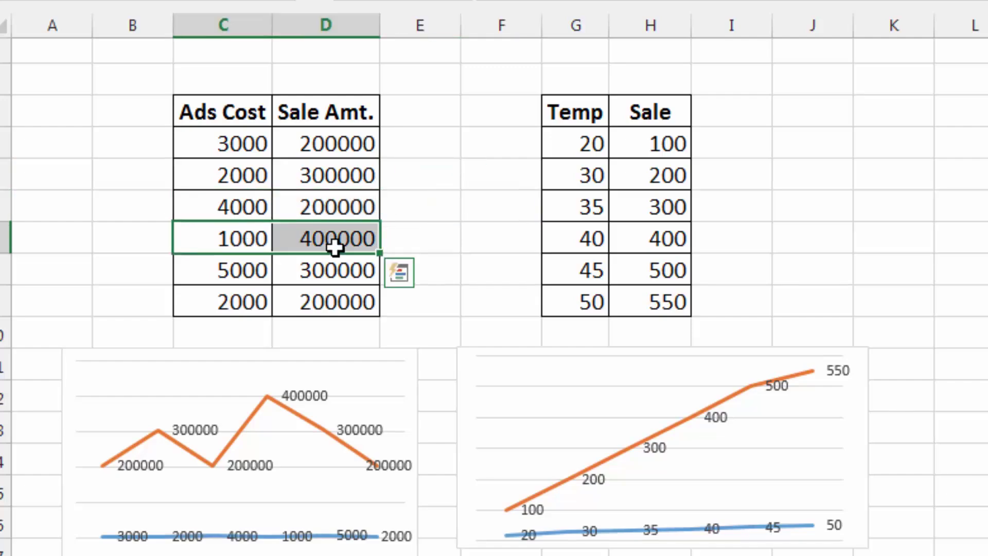
click(426, 266)
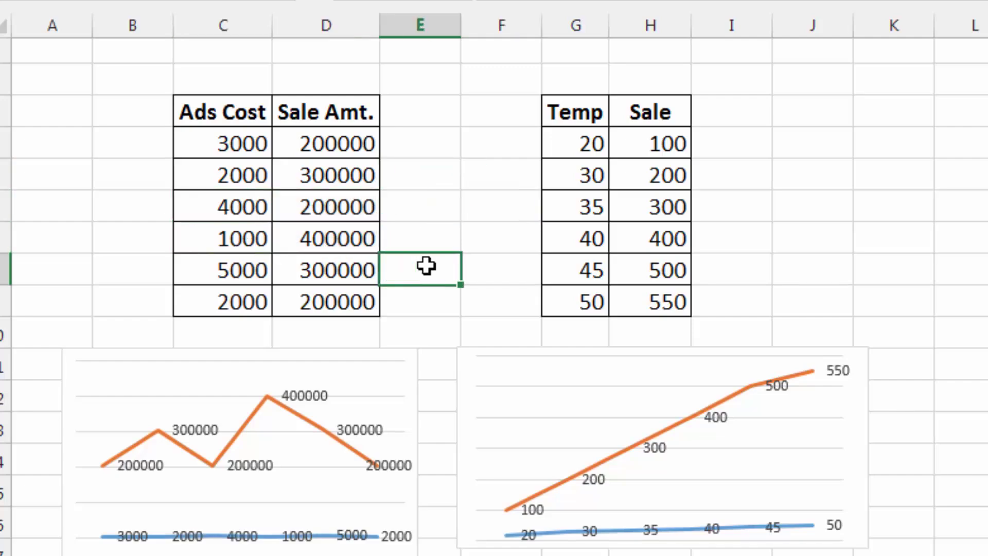
click(466, 243)
click(462, 293)
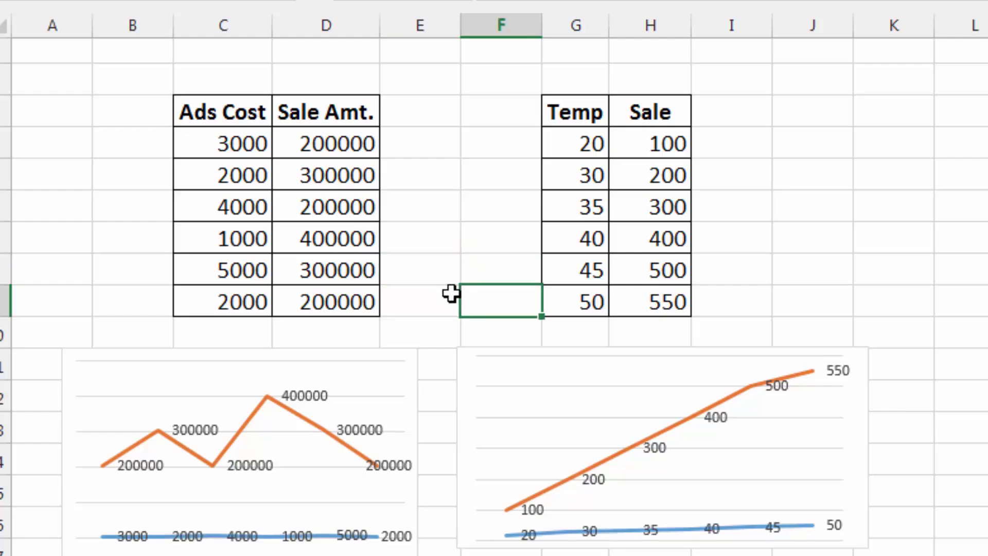
click(451, 294)
click(441, 256)
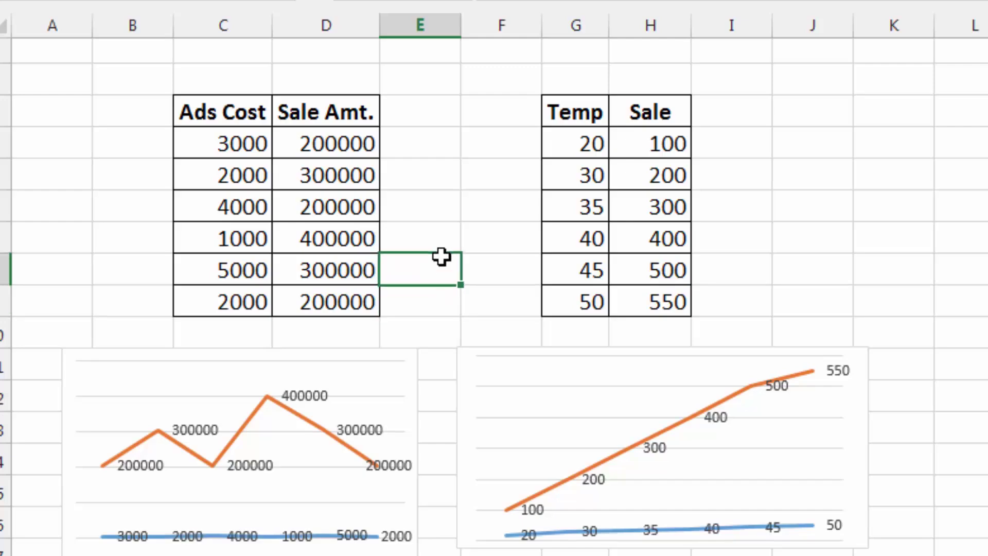
click(441, 248)
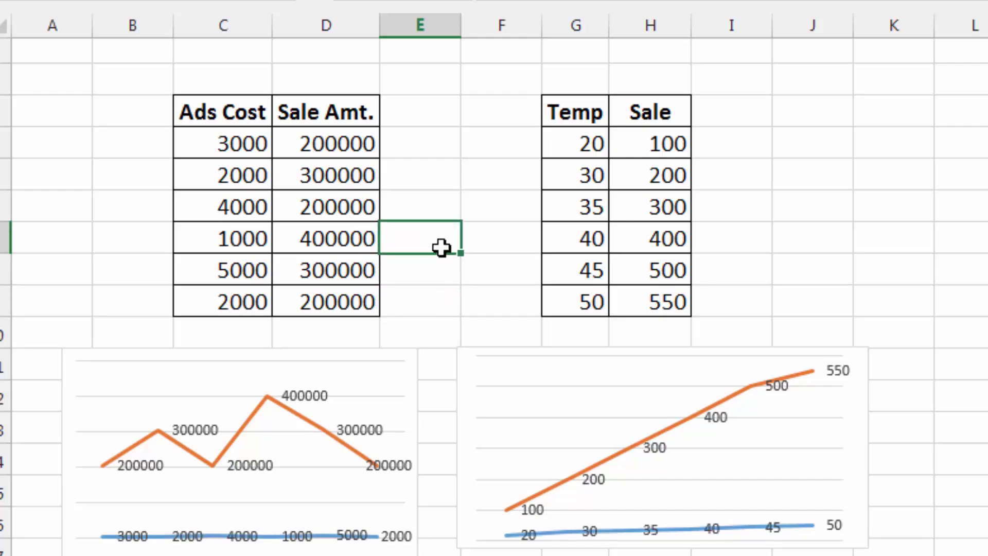
click(454, 273)
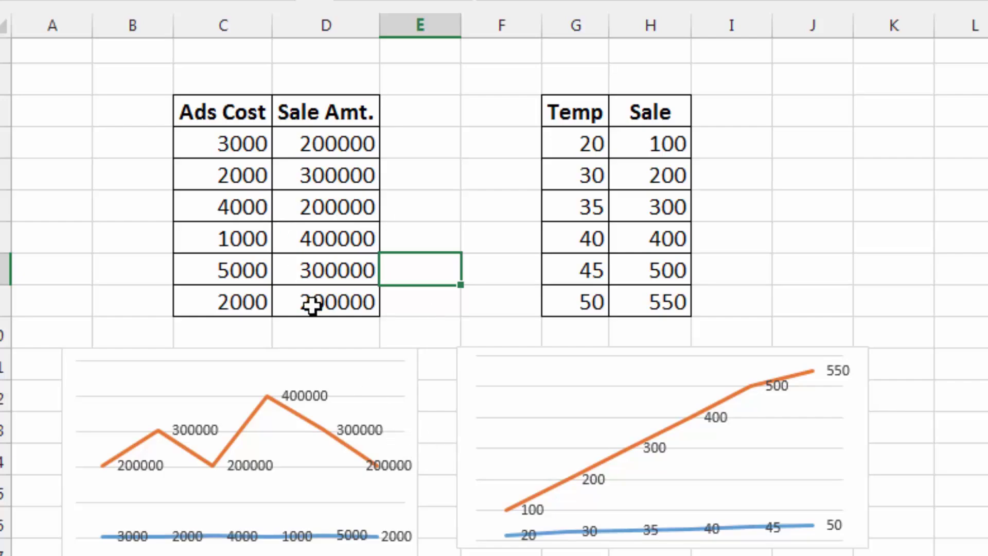
click(313, 338)
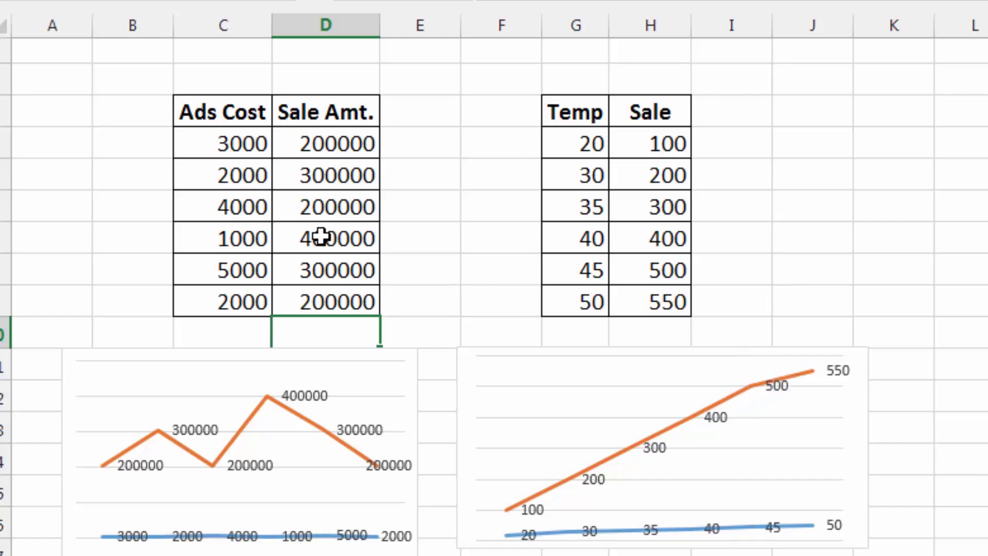
- Delete the two empty rows above the data tables
click(189, 369)
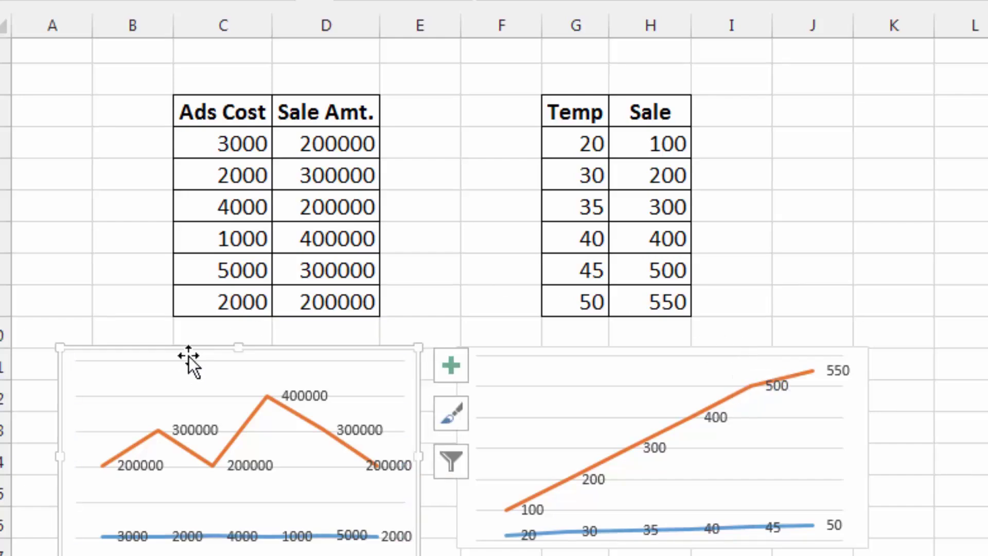
click(117, 147)
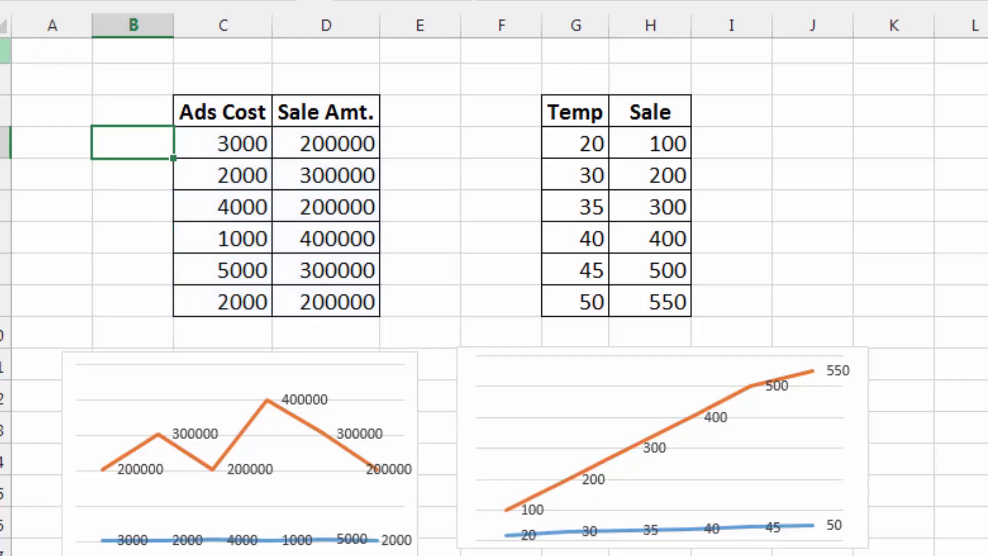
drag(5, 51, 5, 79)
right_click(91, 65)
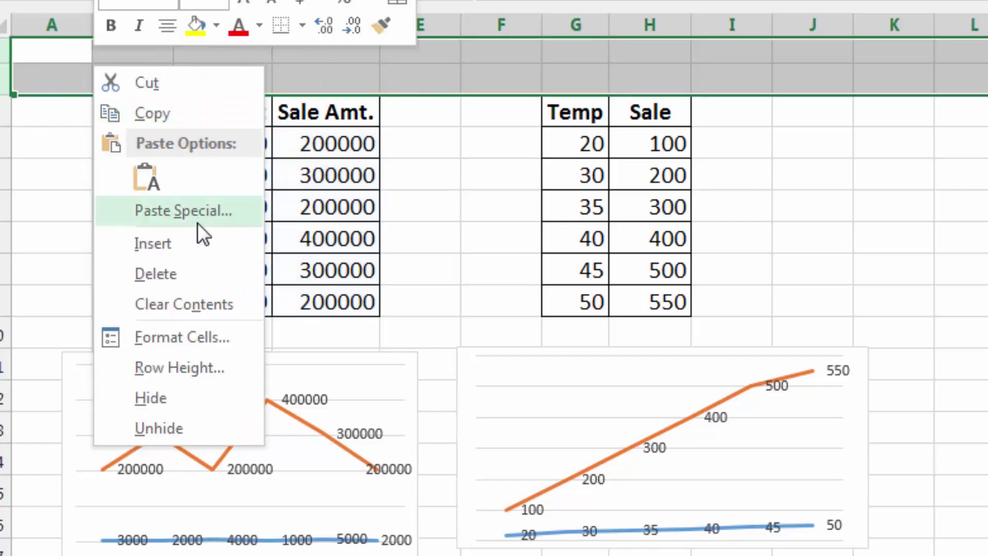
click(195, 271)
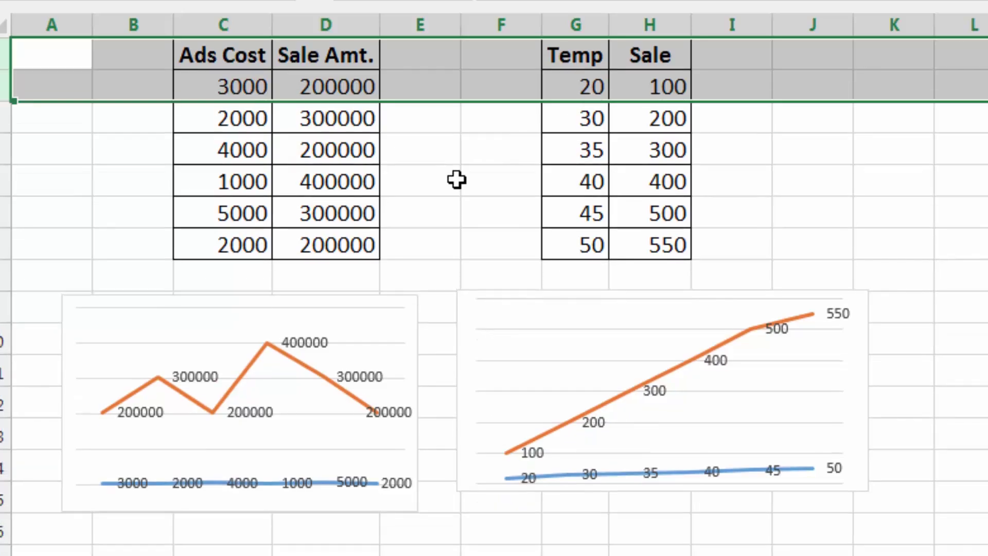
click(455, 179)
- Move both line charts slightly down, leaving more space beneath the data tables
click(358, 301)
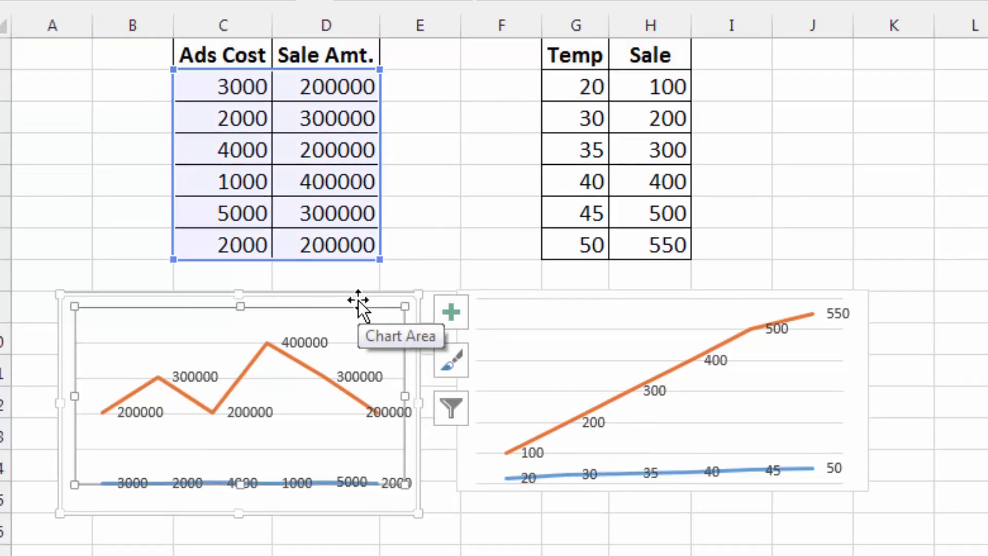
mouse_move(358, 297)
mouse_down()
mouse_move(358, 312)
mouse_move(369, 314)
mouse_up()
click(567, 294)
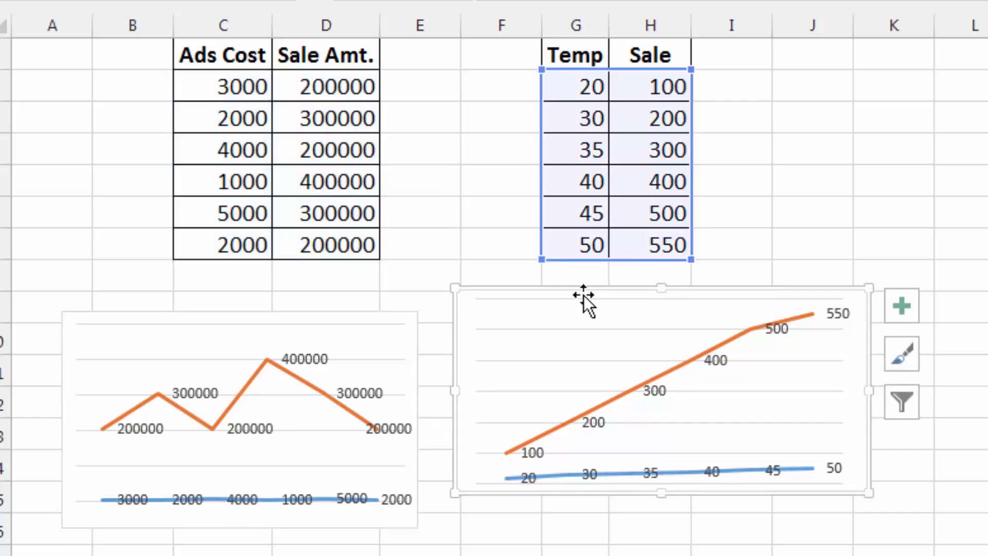
drag(584, 295, 583, 312)
- Calculate the correlation between ads cost and sale amount in cell D8 with CORREL over C2:C7 and D2:D7
click(325, 270)
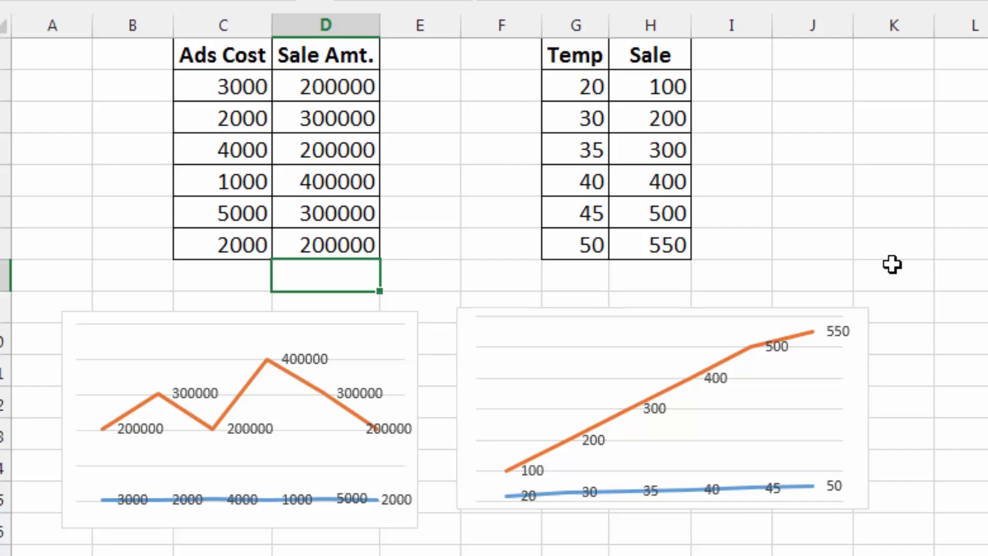
text(=corr)
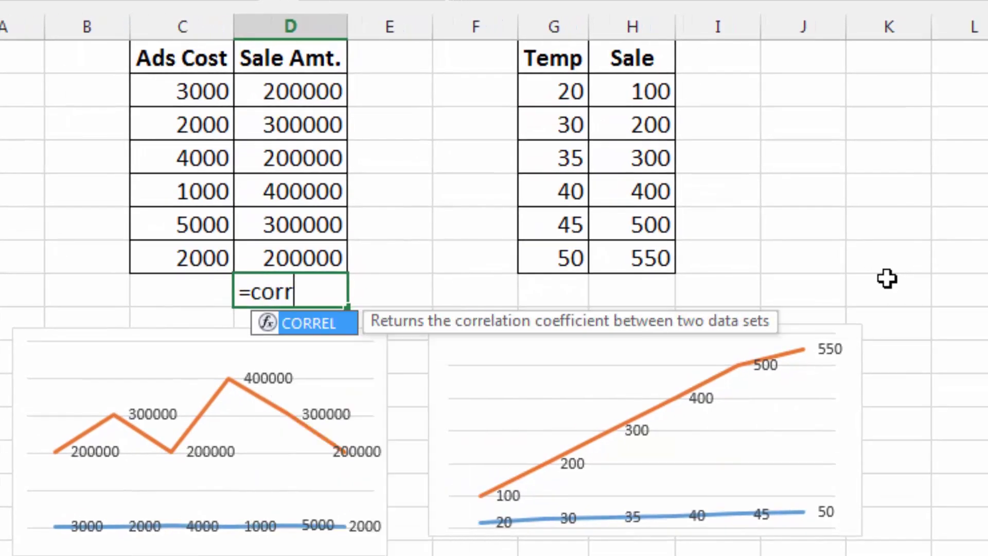
text(el()
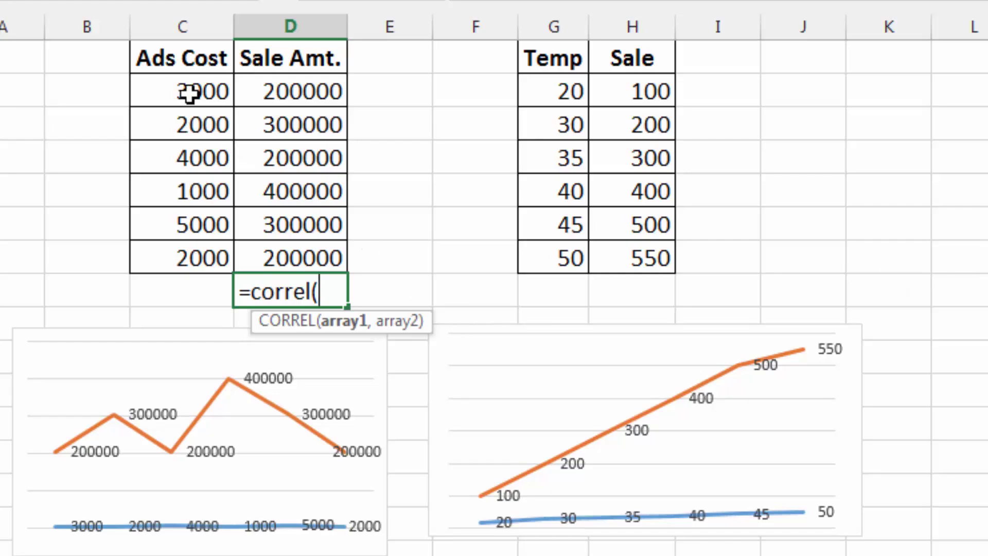
drag(190, 94, 186, 251)
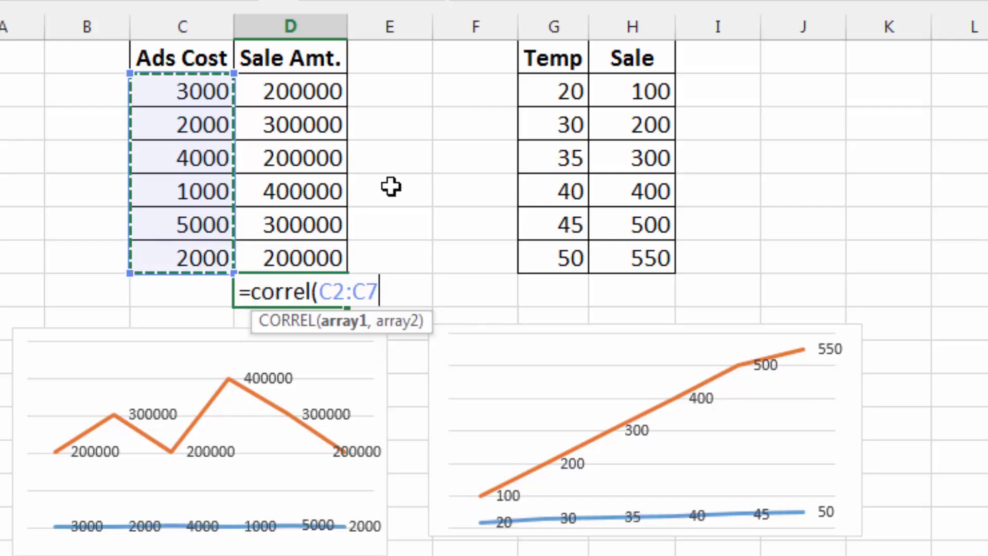
text(,)
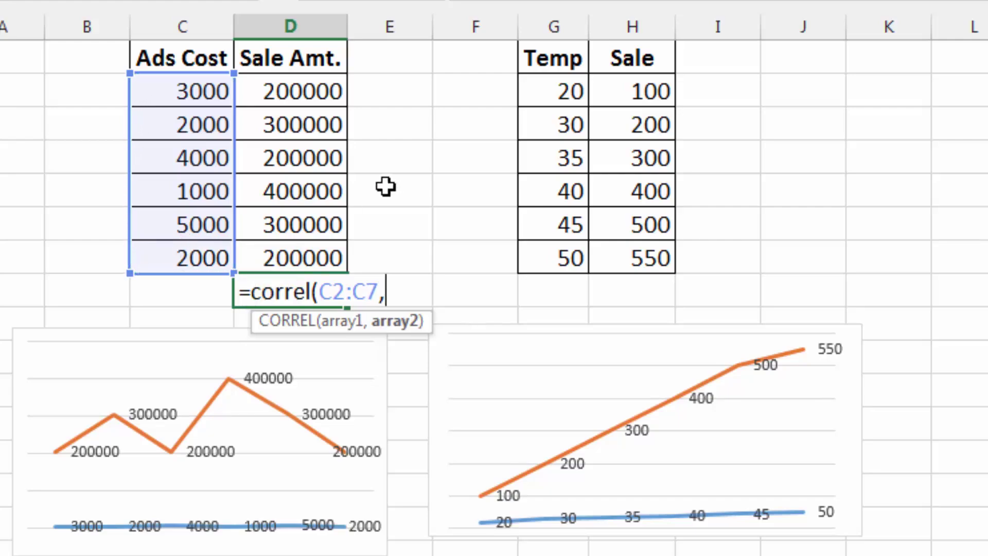
drag(316, 100, 262, 244)
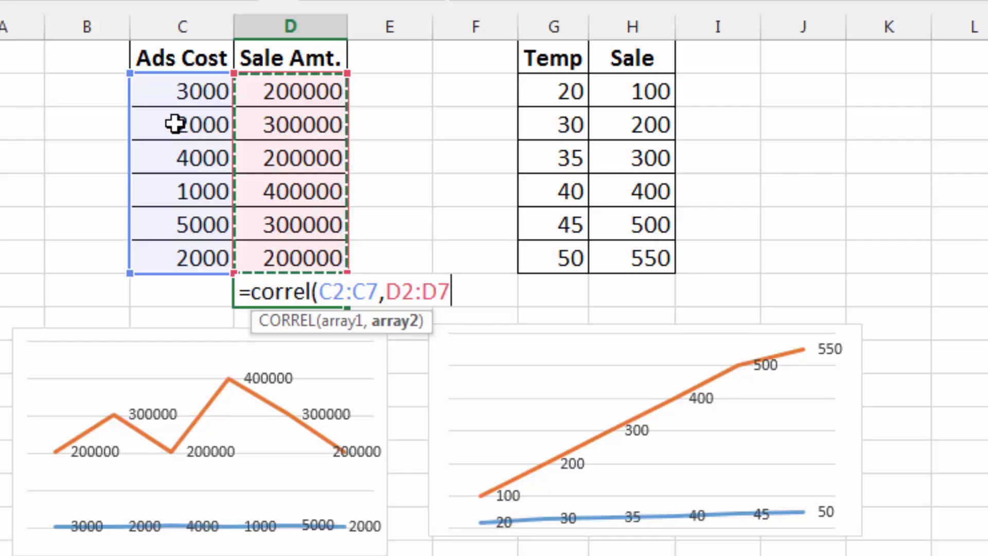
text())
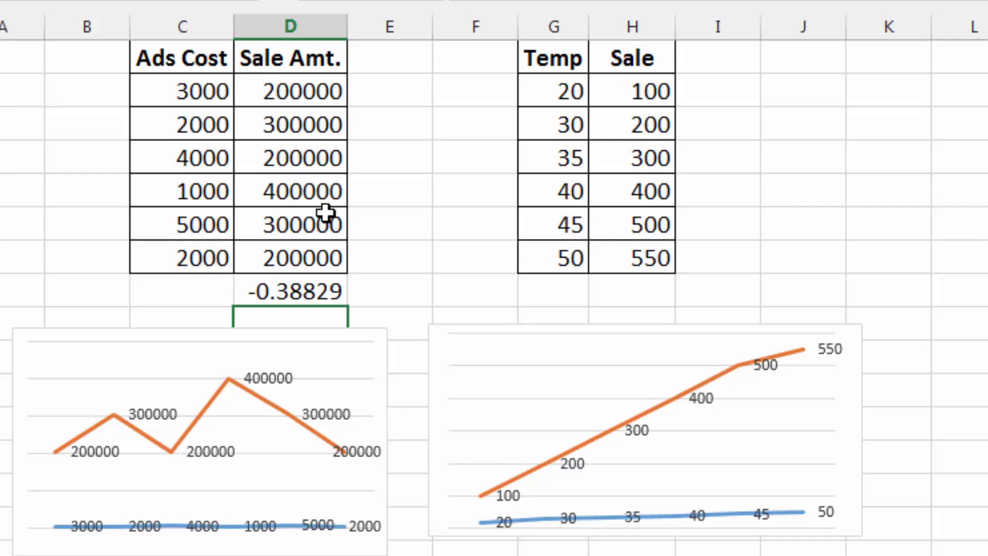
click(419, 212)
click(464, 194)
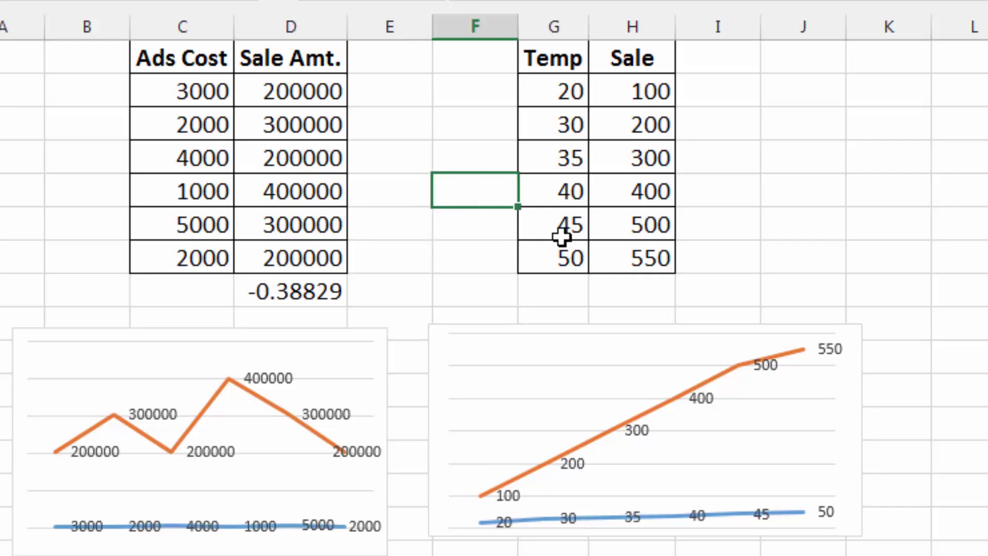
click(774, 150)
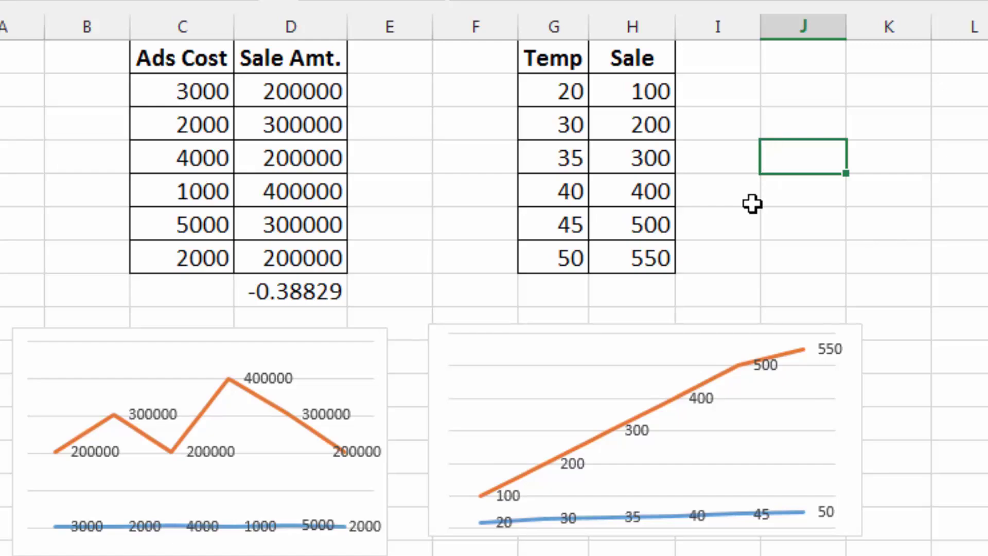
- Calculate the correlation between temperature and sale in cell H8 with CORREL over G2:G7 and H2:H7
click(643, 290)
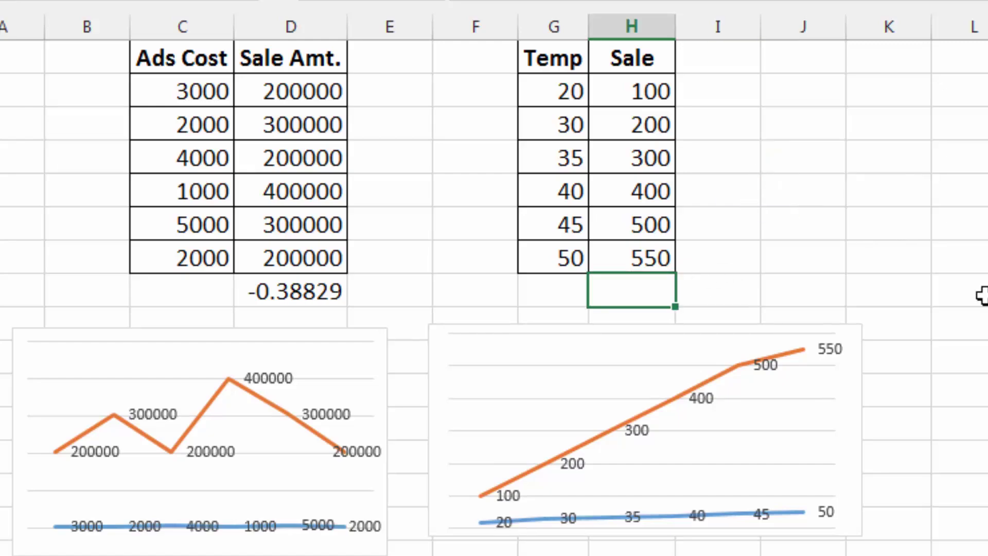
text(=core)
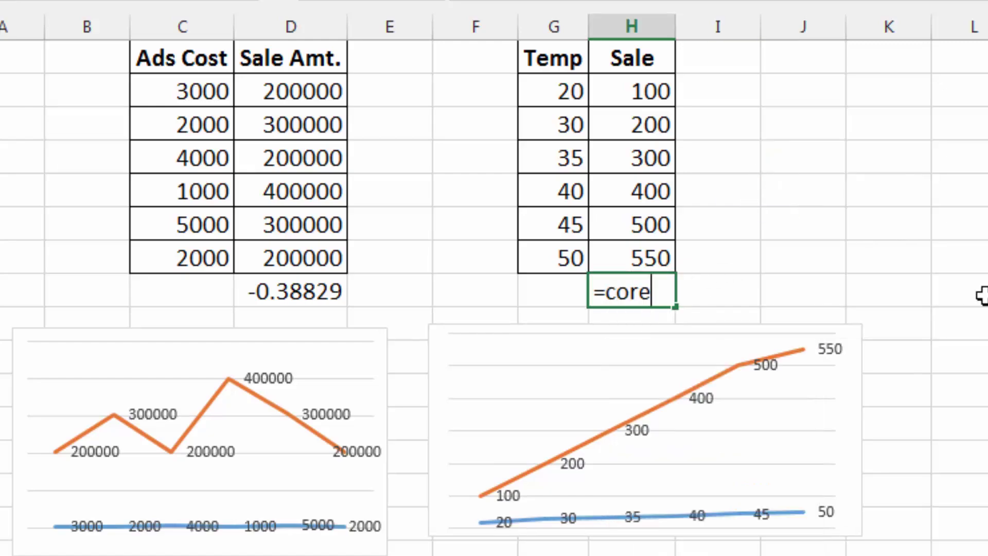
key(BackSpace)
text(re)
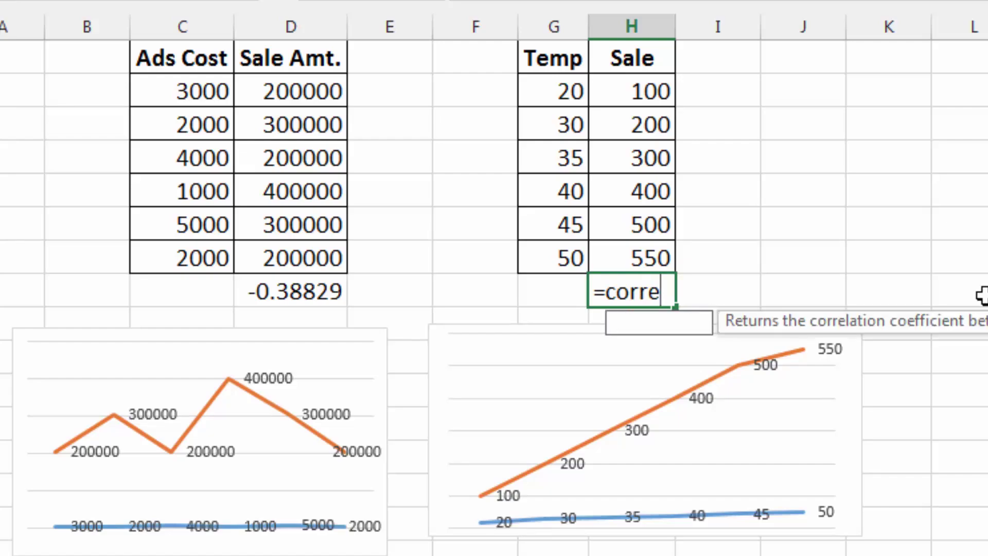
text(l()
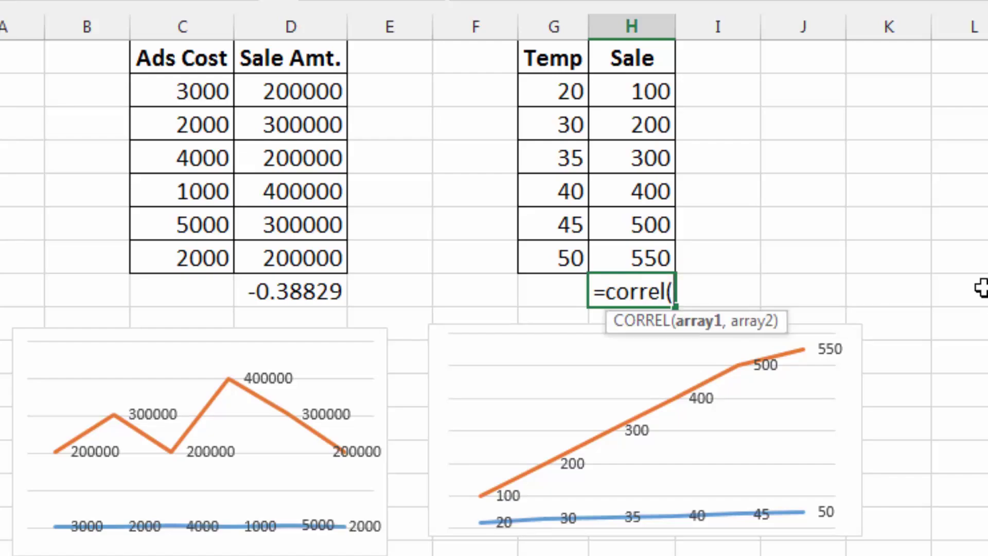
drag(575, 94, 576, 258)
text(,)
drag(635, 89, 647, 261)
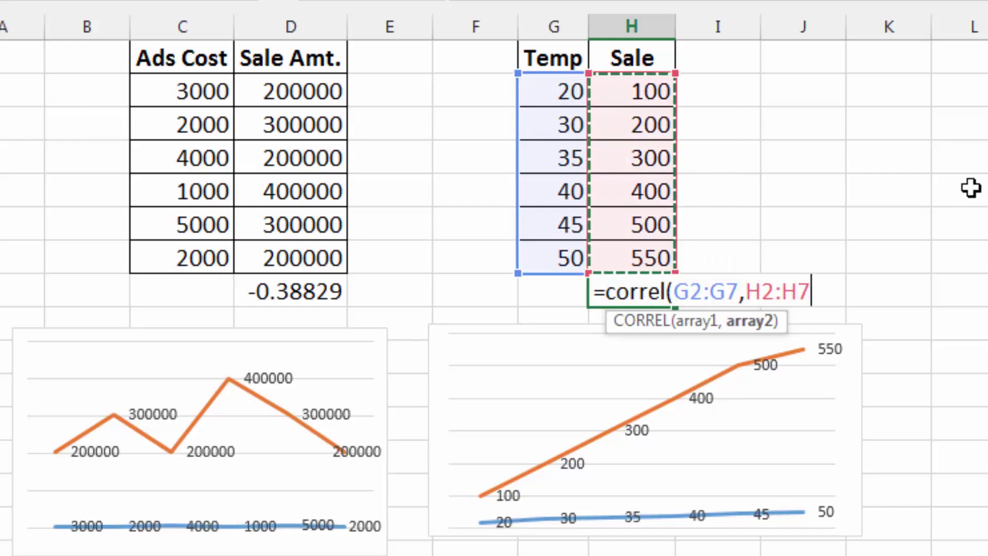
text())
key(Return)
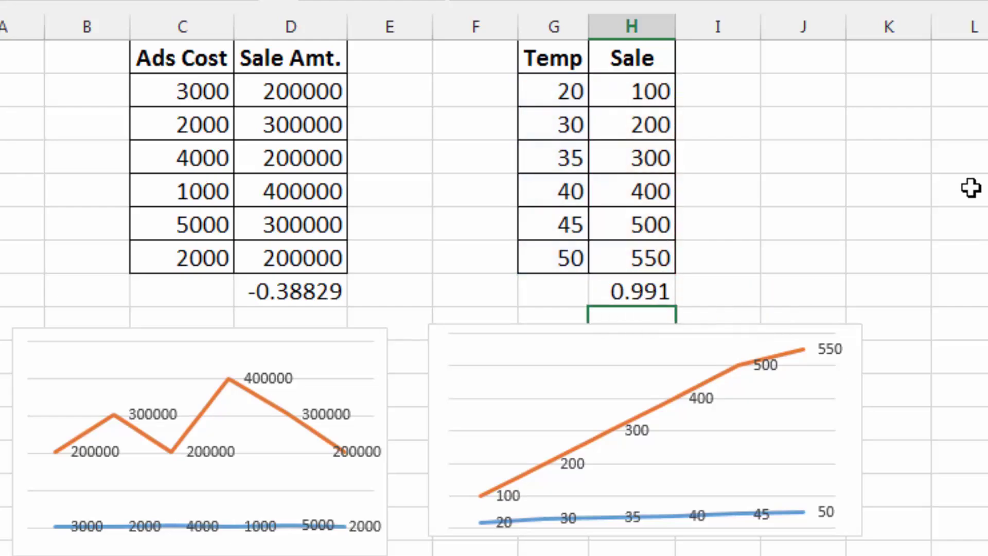